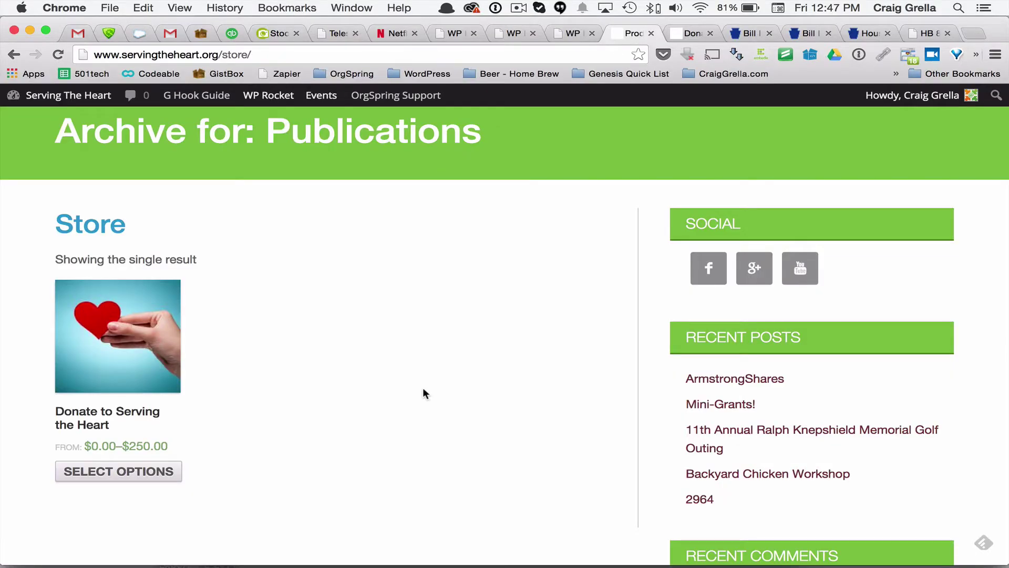
- Open the Donate to Serving the Heart product page and close the enlarged product image
scroll(423, 389, "up", 3)
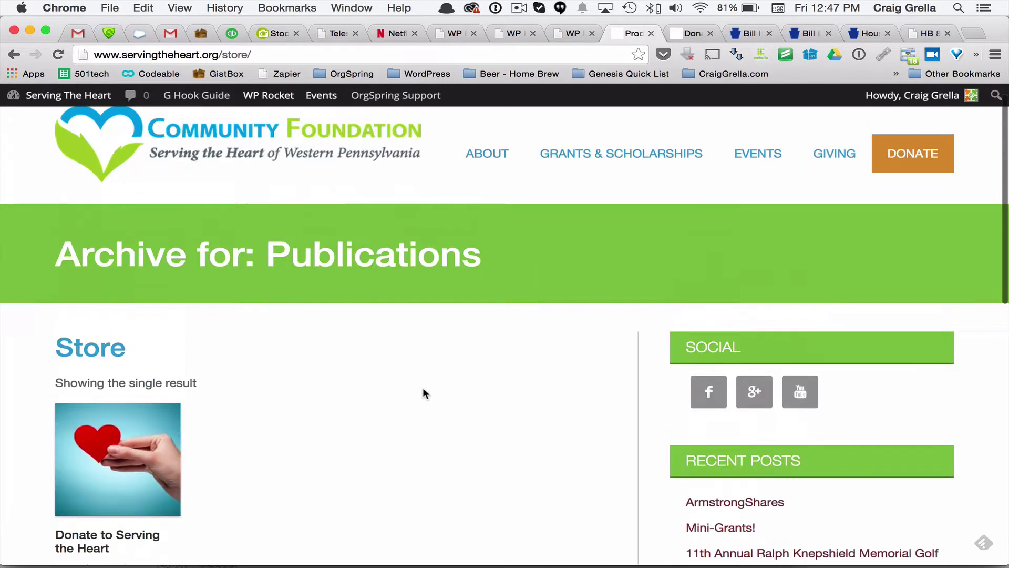
scroll(423, 389, "down", 2)
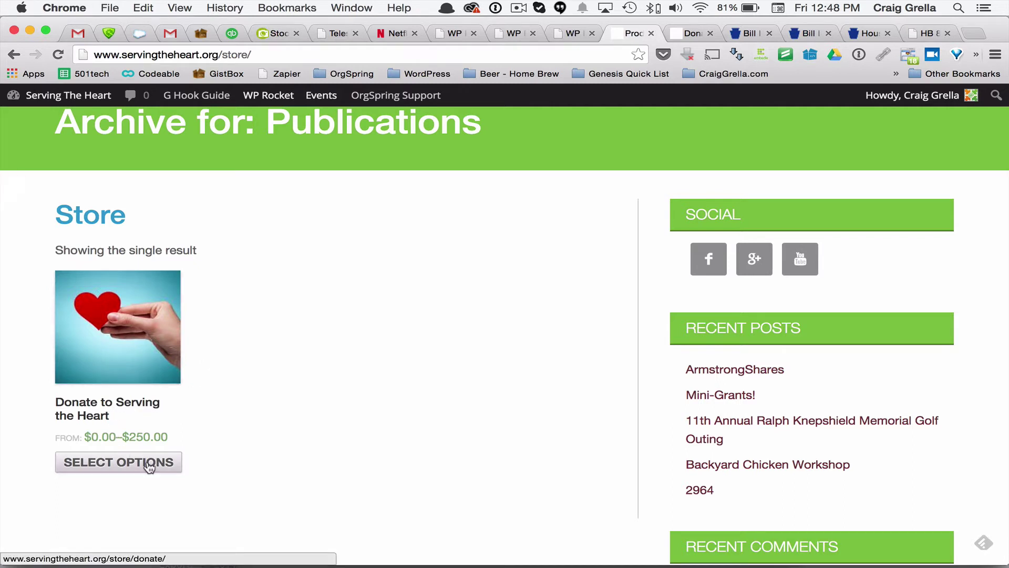
left_click(684, 32)
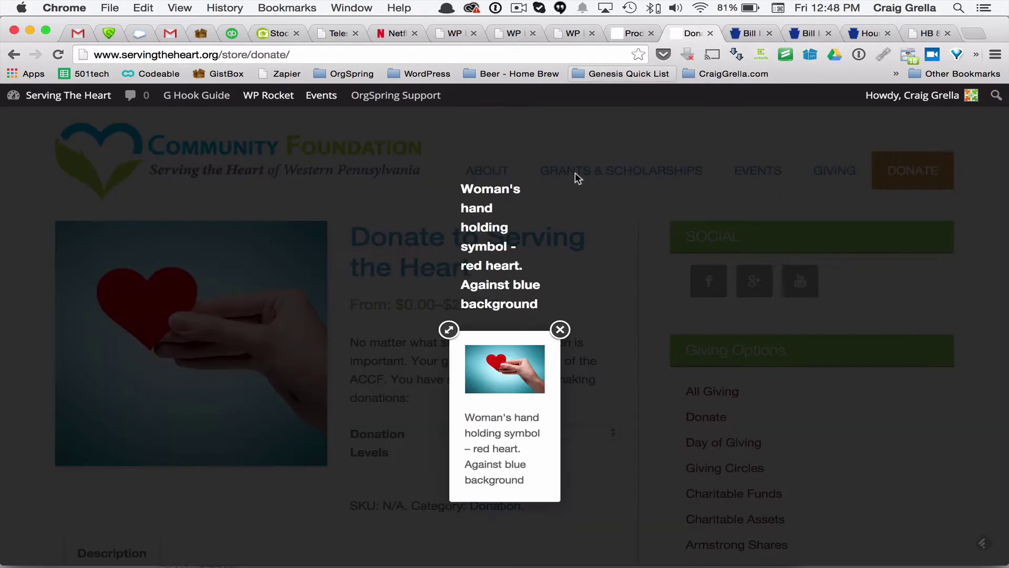
left_click(561, 330)
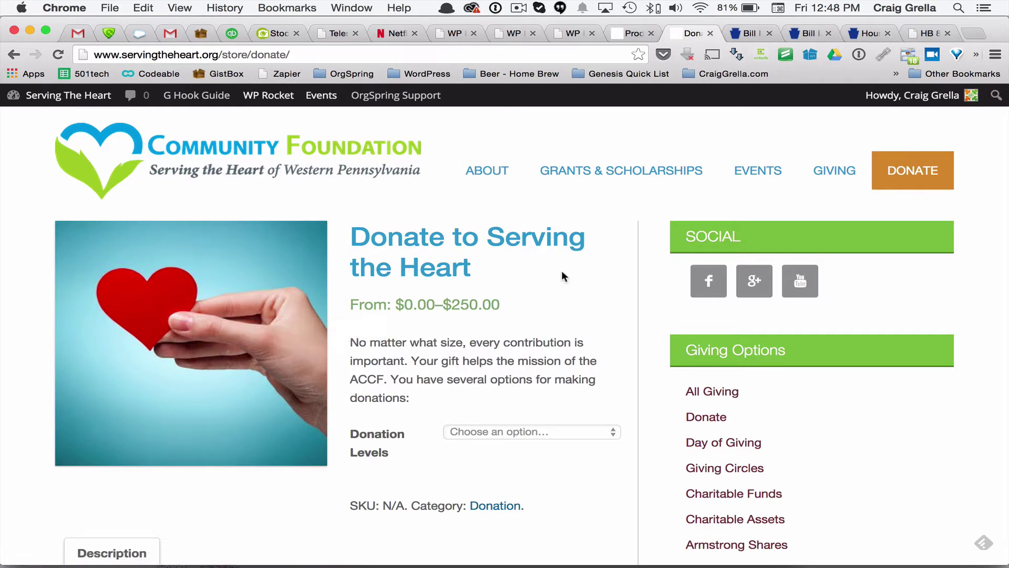
- Choose the $50 donation level, then switch to Firefox to compare
scroll(561, 270, "down", 1)
left_click(546, 401)
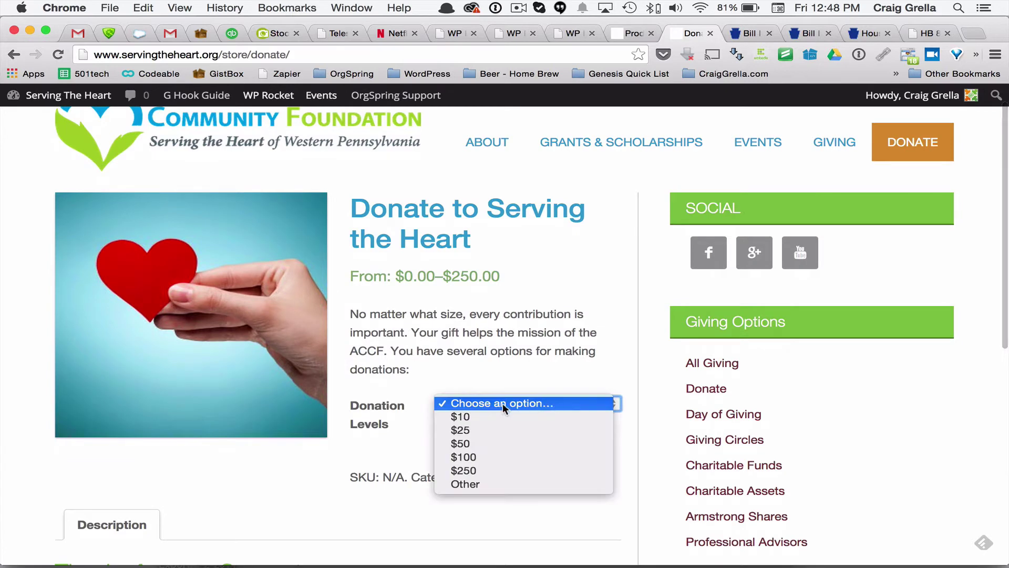
left_click(702, 212)
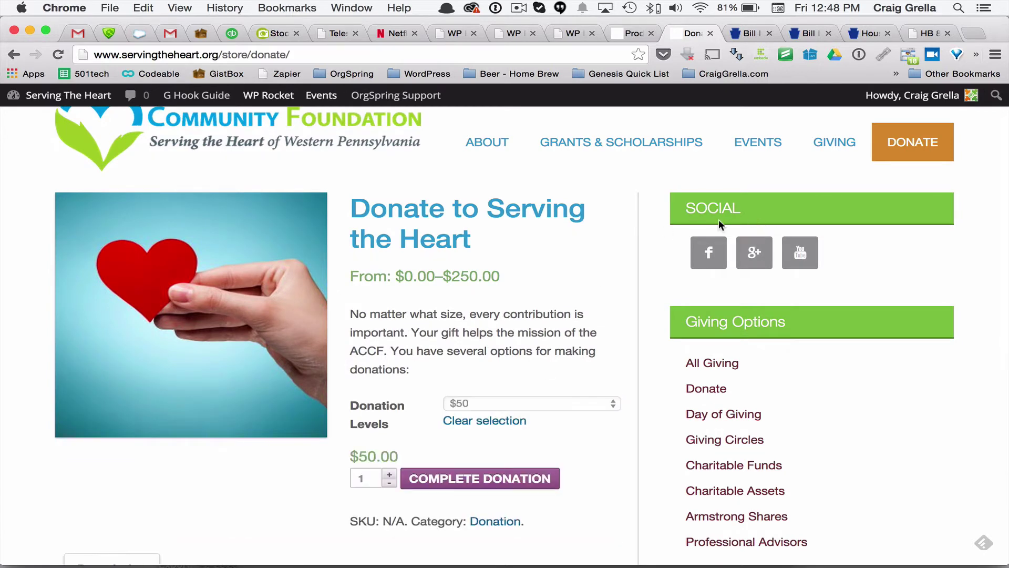
scroll(643, 256, "down", 2)
scroll(421, 317, "down", 10)
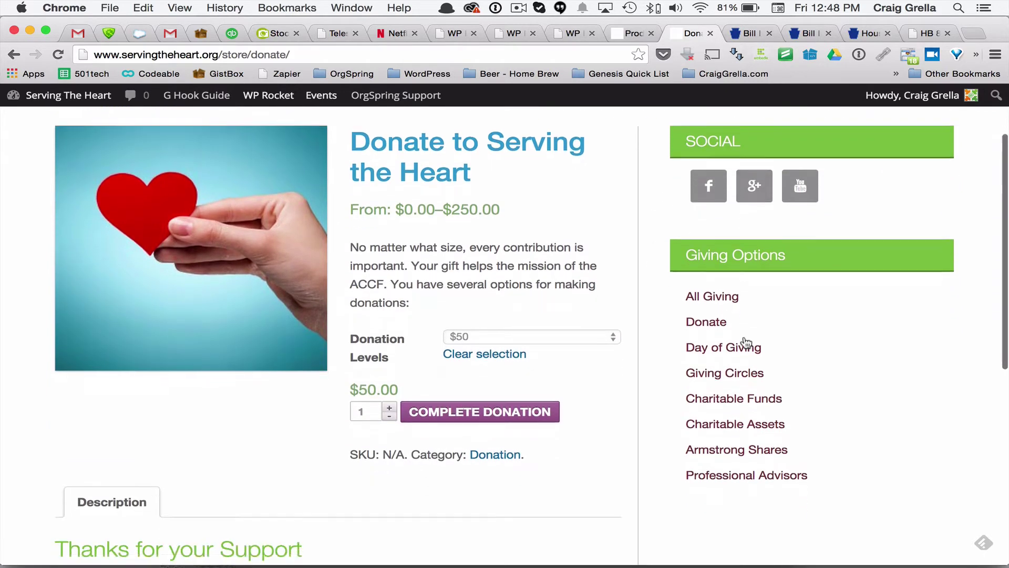
scroll(339, 294, "up", 12)
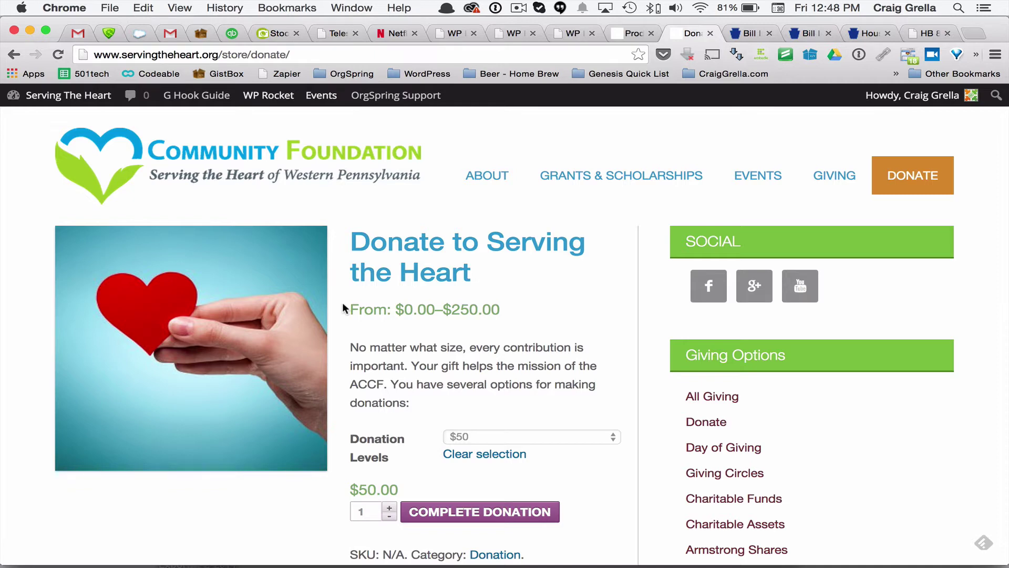
key("super+Tab")
key("super+Tab")
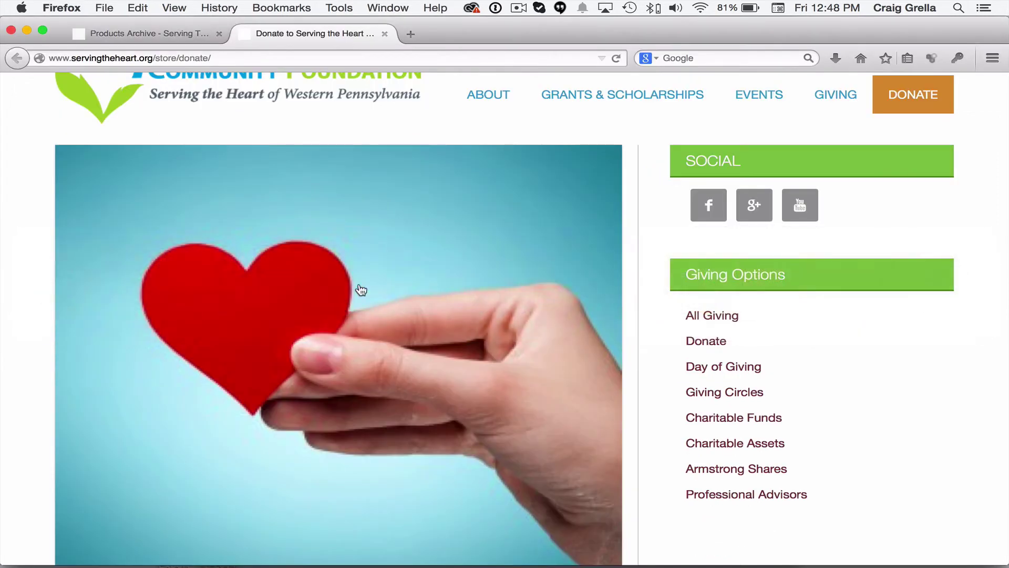
mouse_move(541, 75)
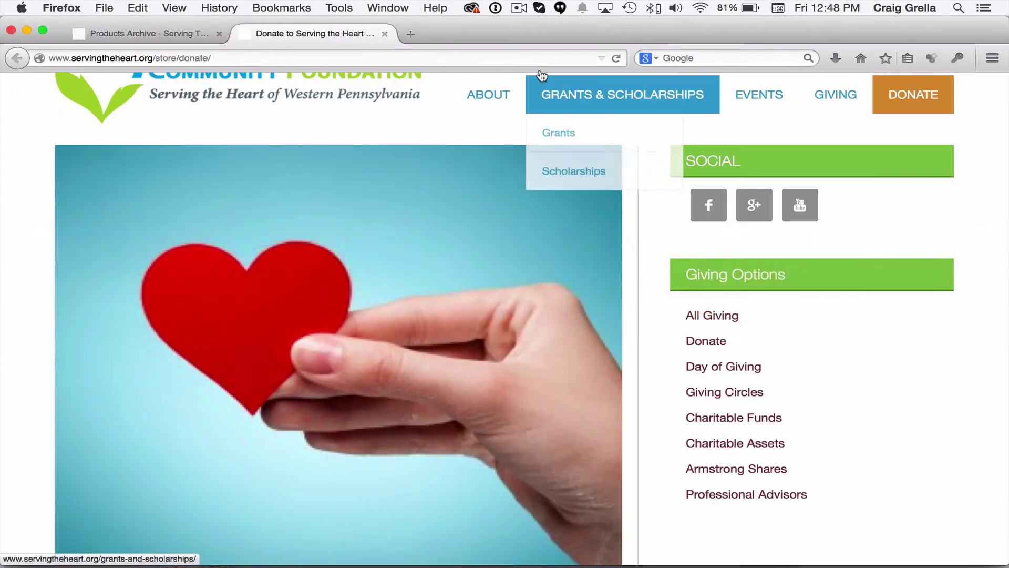
left_click(165, 36)
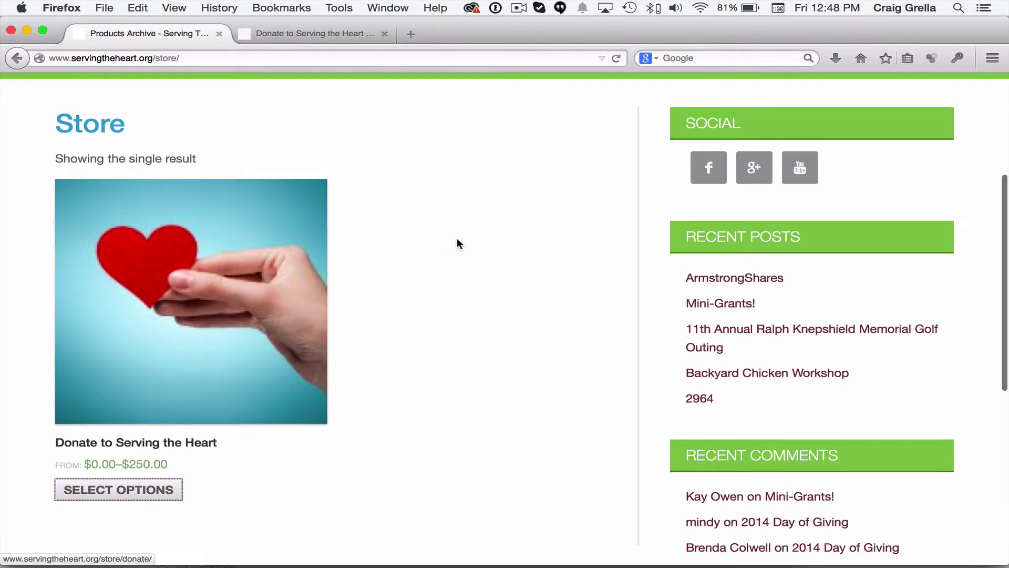
scroll(457, 243, "up", 2)
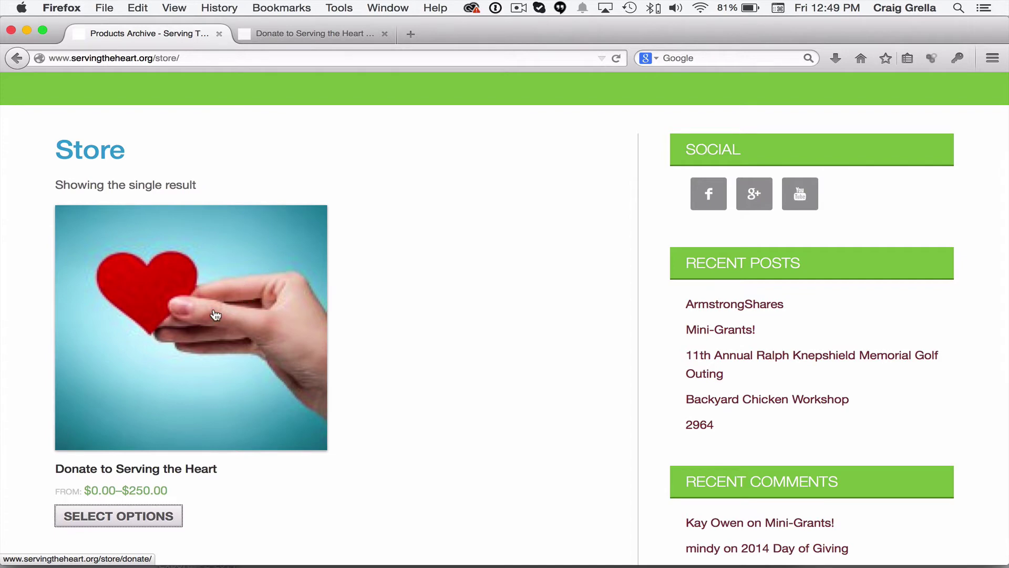
left_click(284, 36)
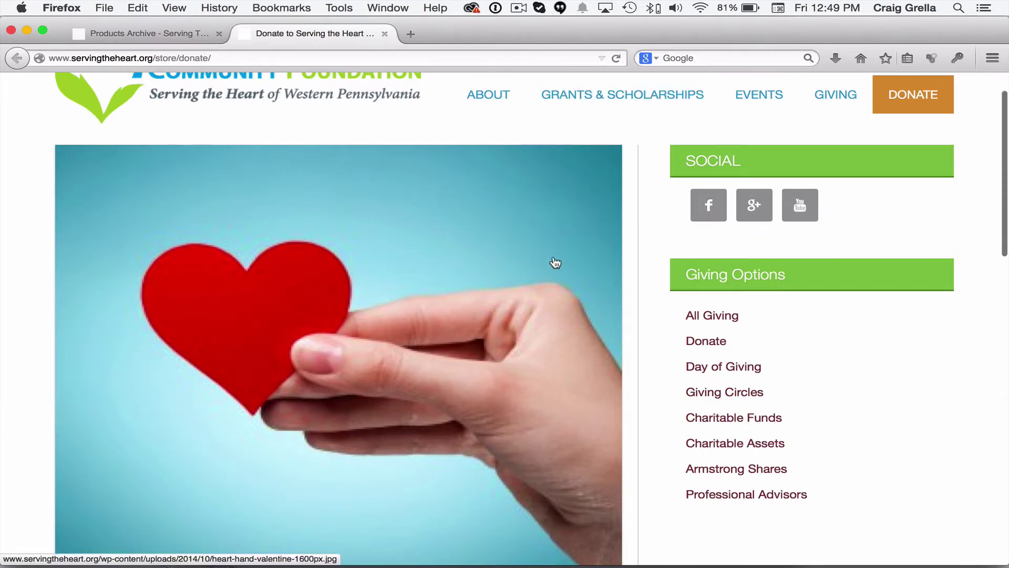
scroll(553, 261, "down", 2)
scroll(556, 262, "down", 10)
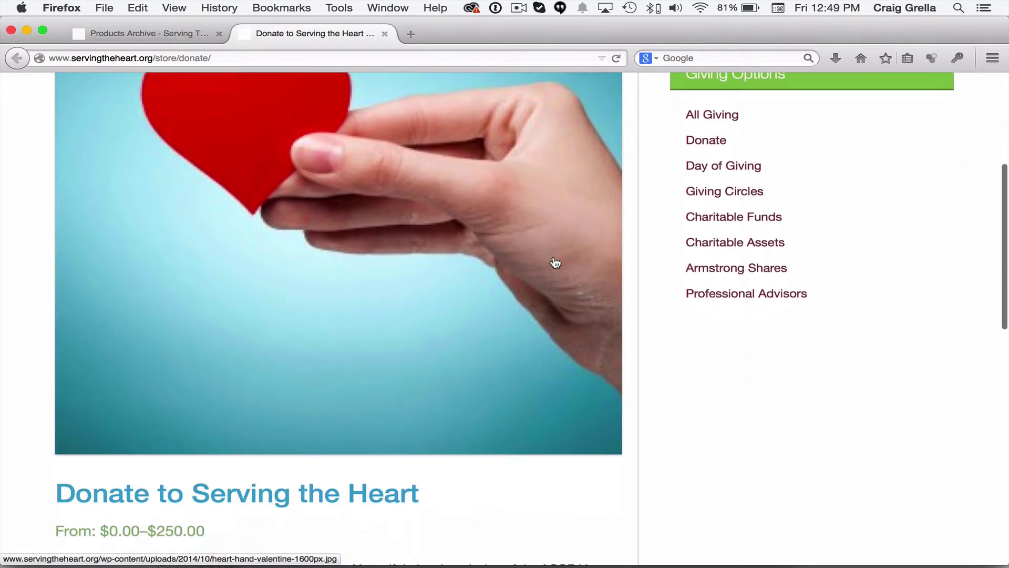
scroll(555, 262, "down", 3)
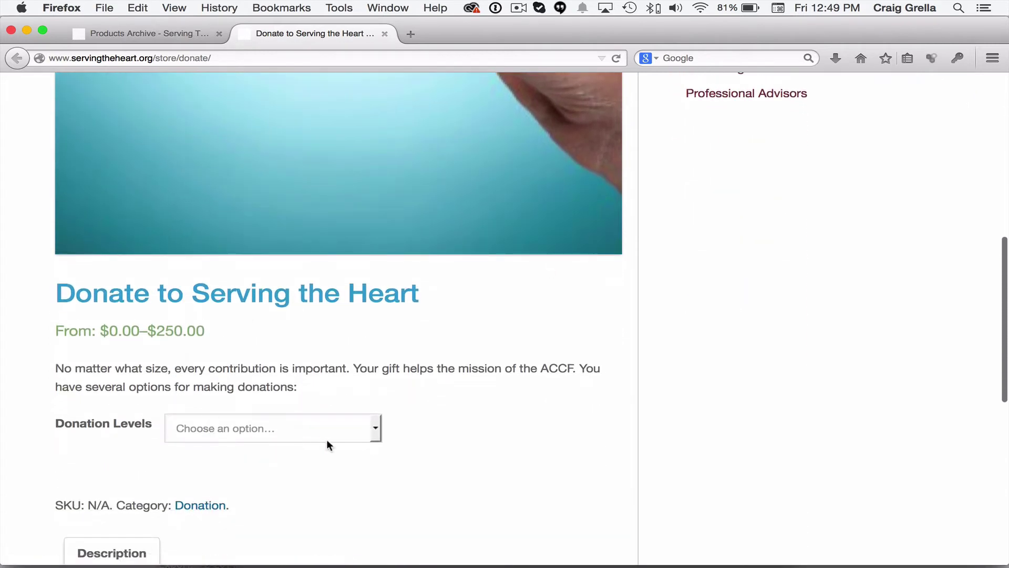
scroll(336, 450, "down", 3)
left_click(331, 363)
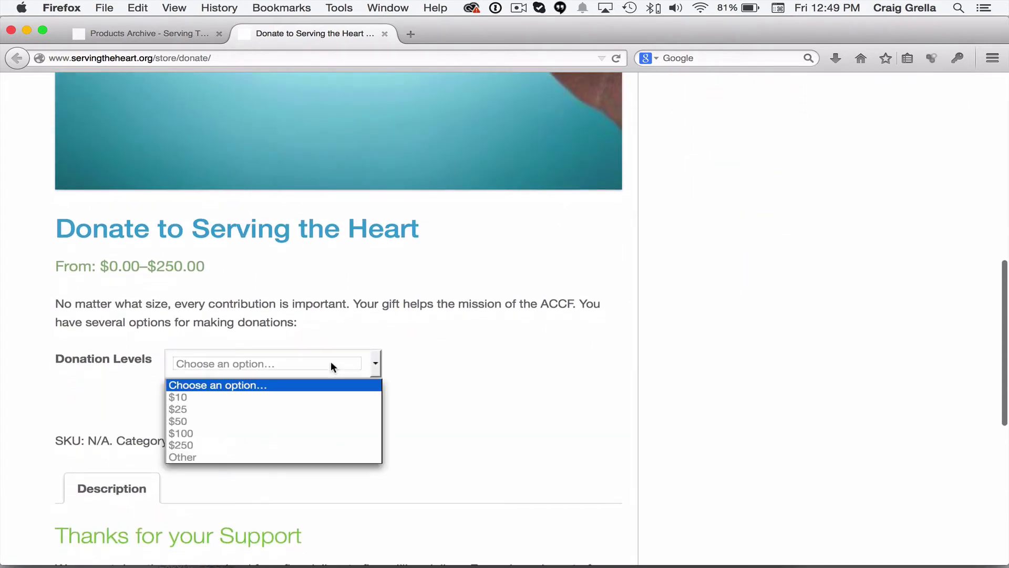
left_click(361, 412)
scroll(360, 412, "down", 5)
scroll(360, 412, "up", 10)
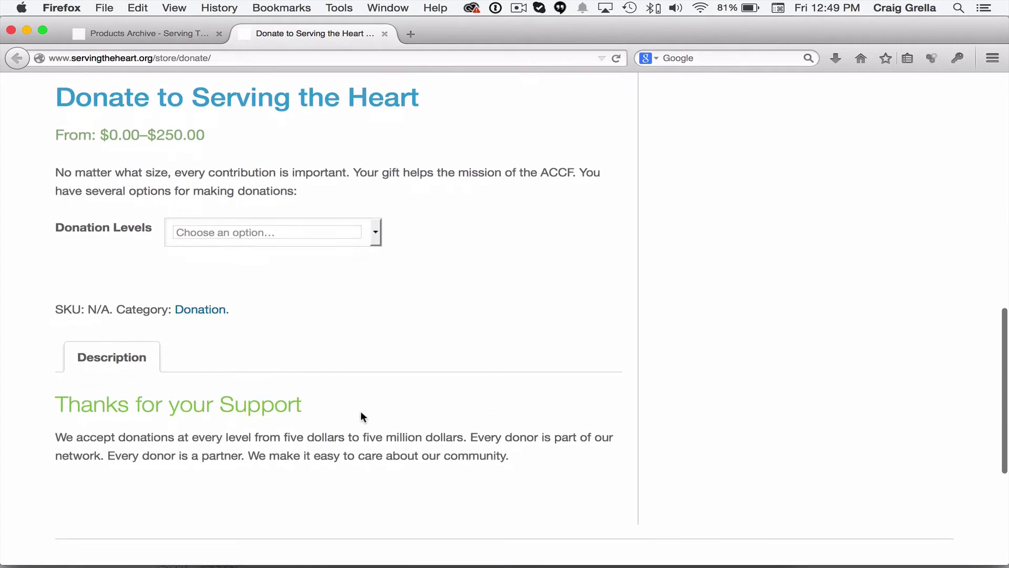
scroll(361, 417, "up", 1)
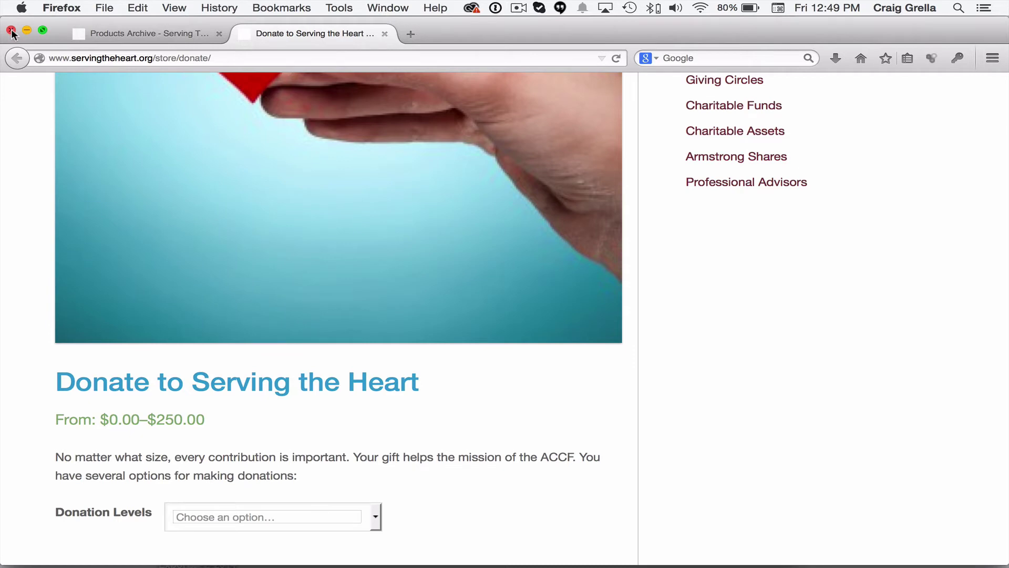
- Back in Chrome, open DevTools on the donation page and expand its head element
key("super+Tab")
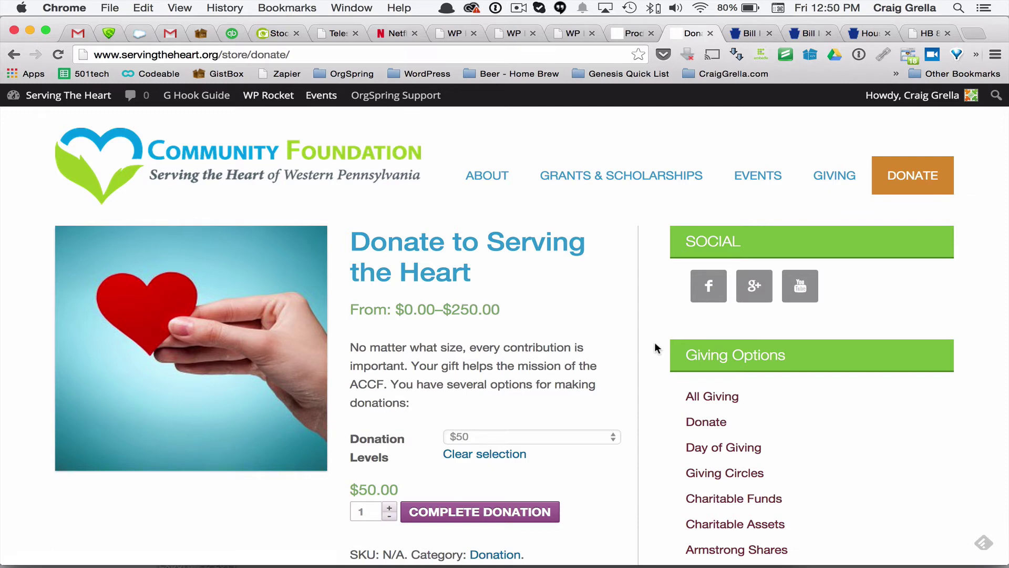
key("super+alt+i")
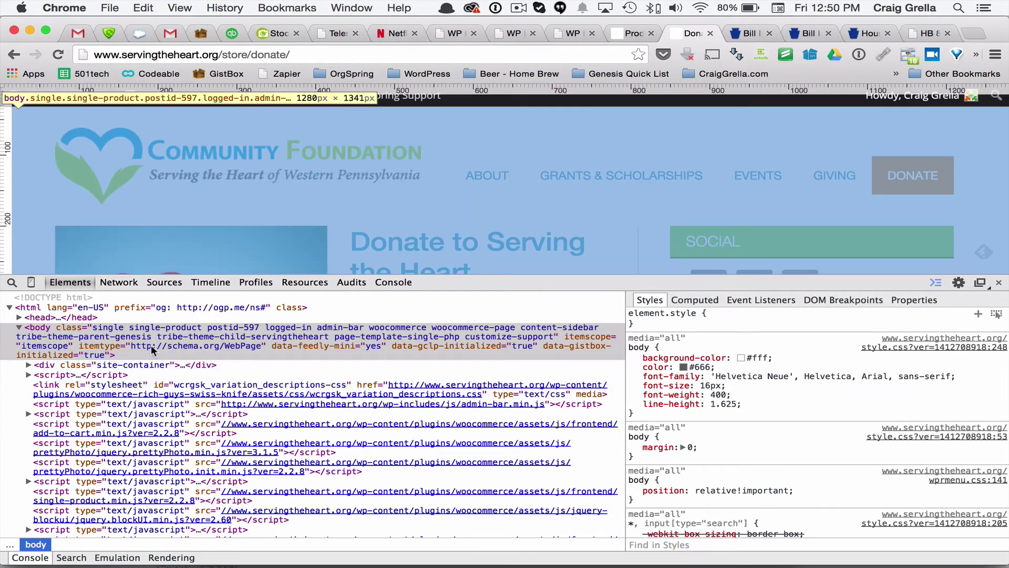
left_click(19, 317)
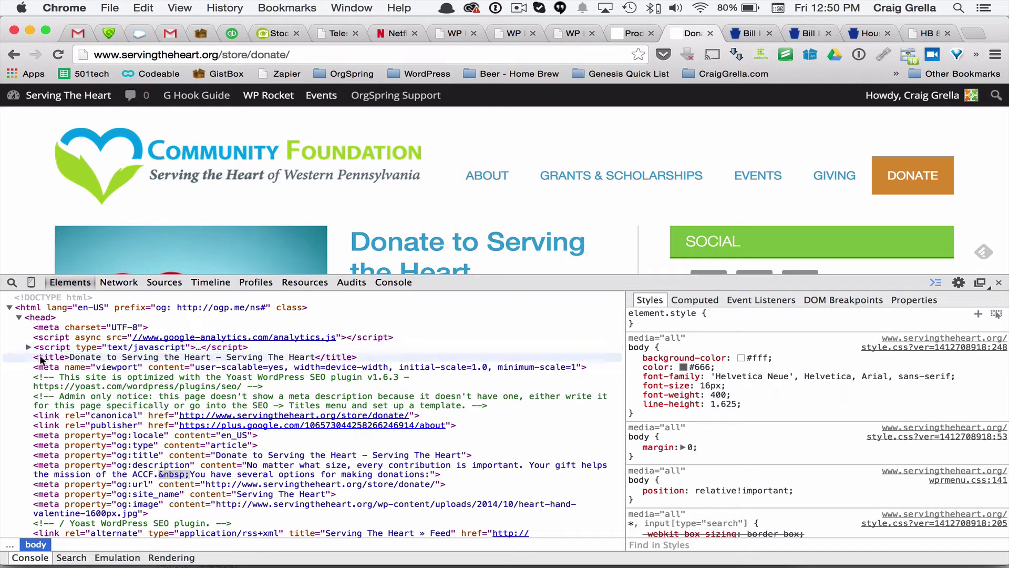
- Scan the head's link tags for the woocommerce and woocommerce-name-your-price stylesheets
scroll(60, 397, "down", 1)
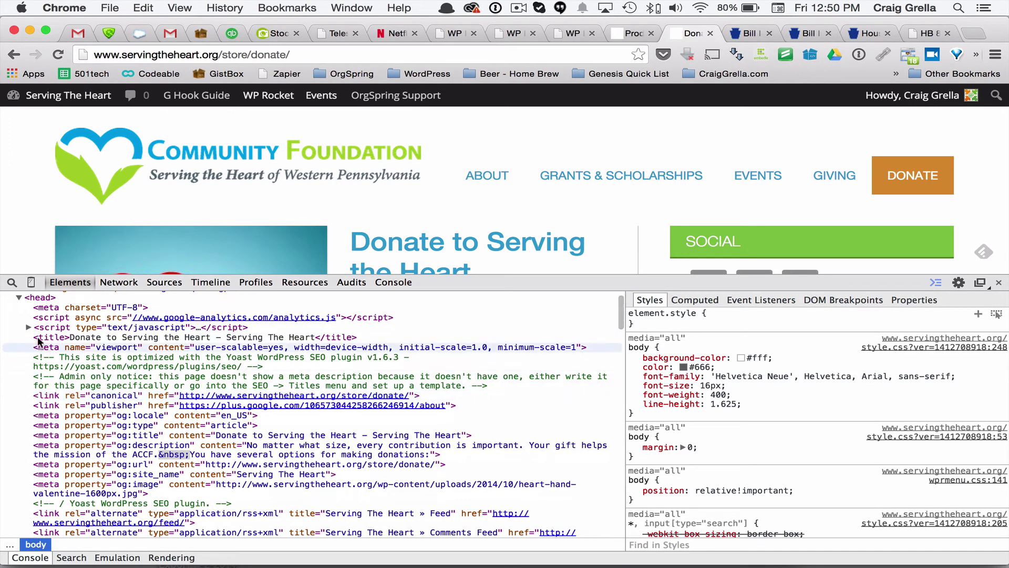
left_click(26, 326)
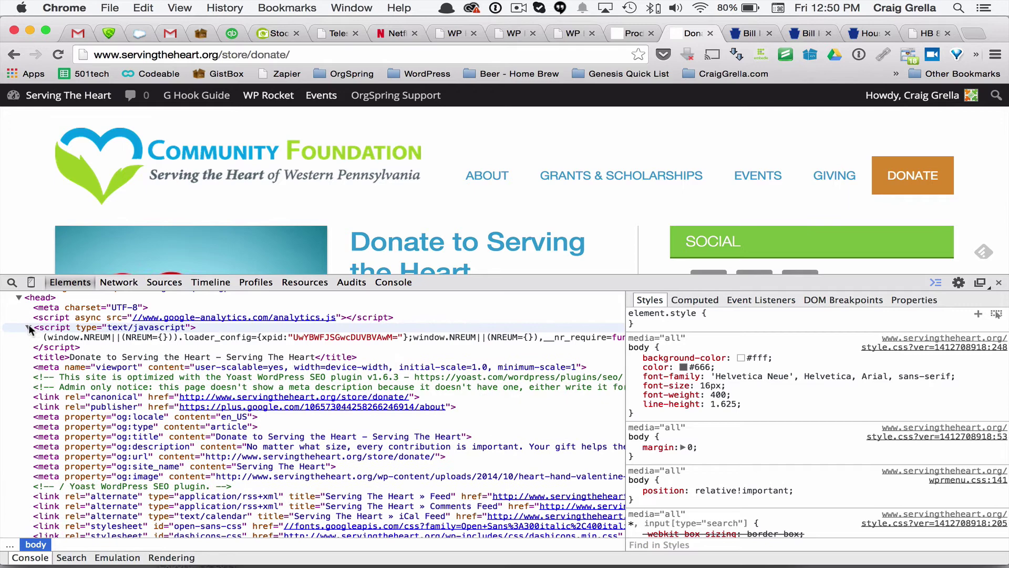
left_click(27, 327)
scroll(63, 376, "down", 5)
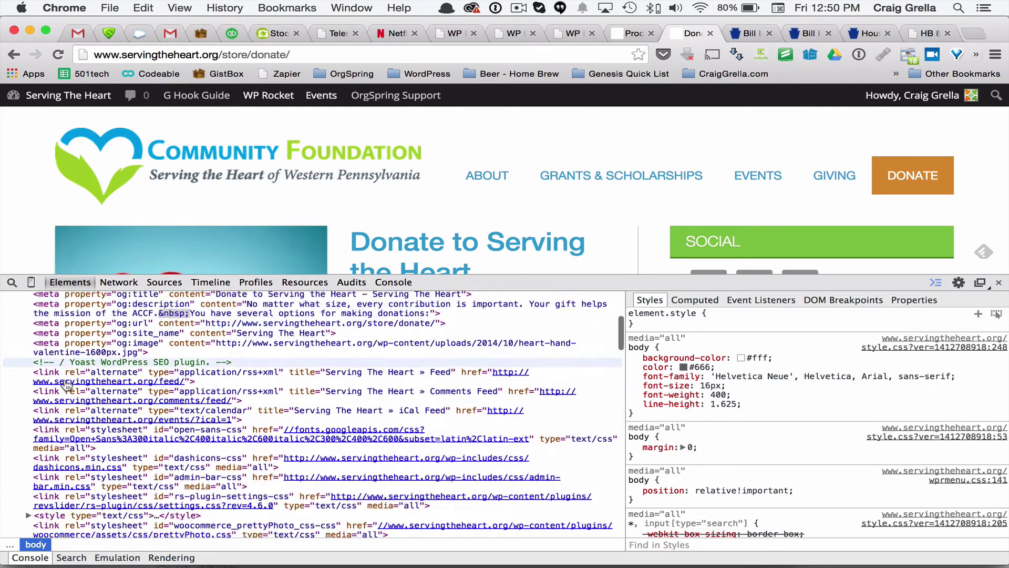
scroll(64, 377, "down", 2)
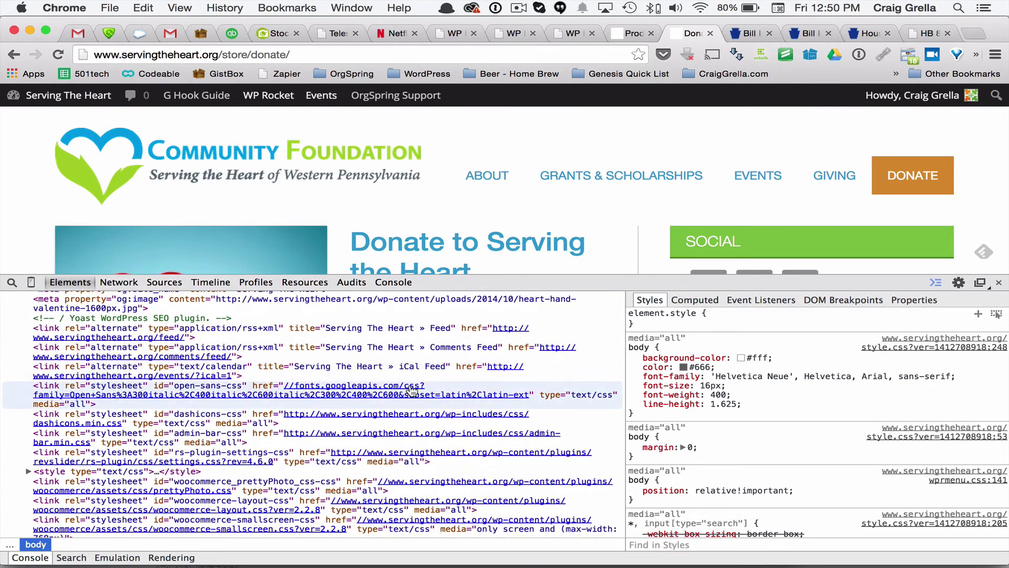
scroll(375, 387, "down", 3)
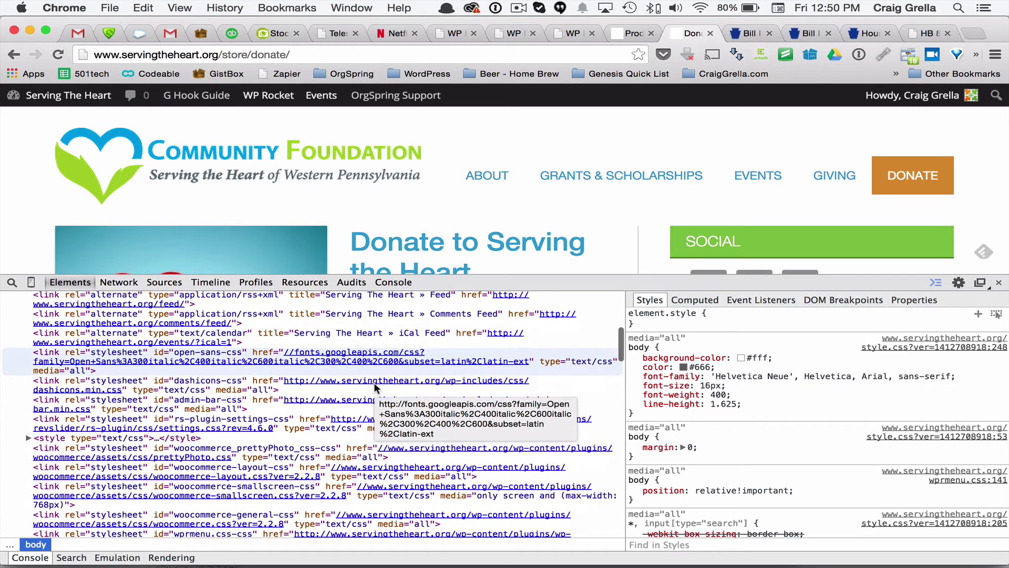
scroll(375, 387, "down", 1)
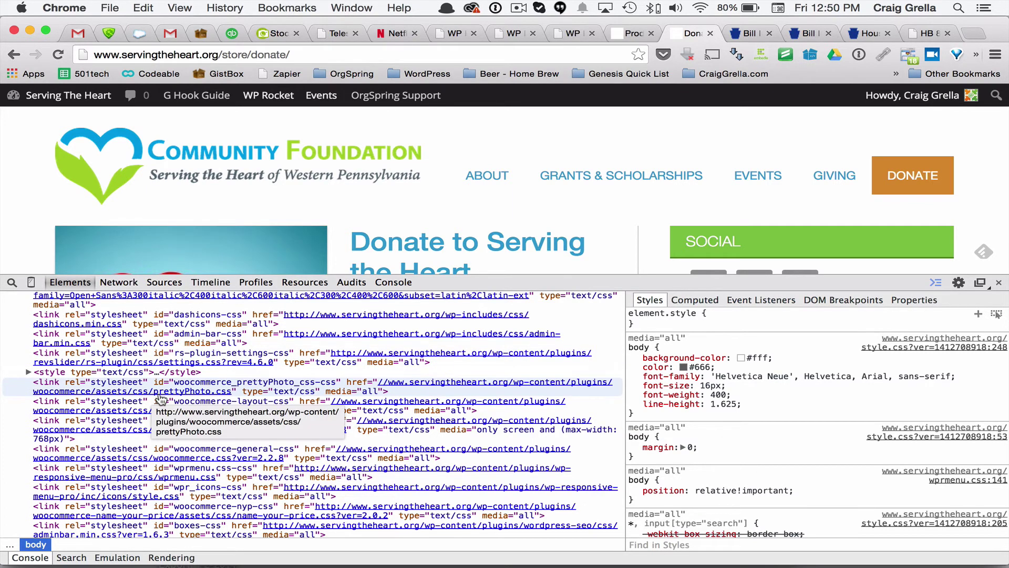
scroll(158, 392, "down", 1)
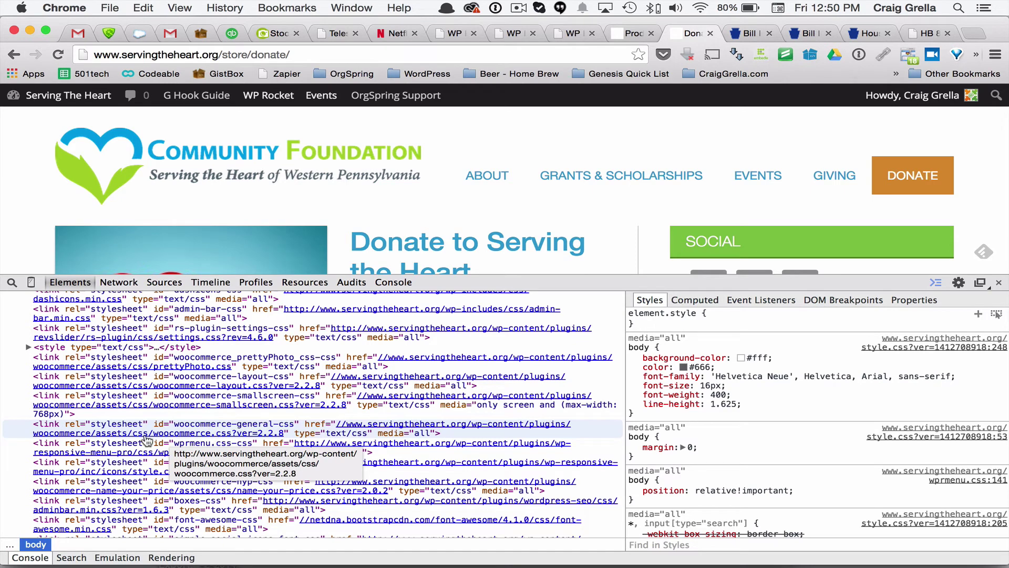
scroll(157, 438, "down", 1)
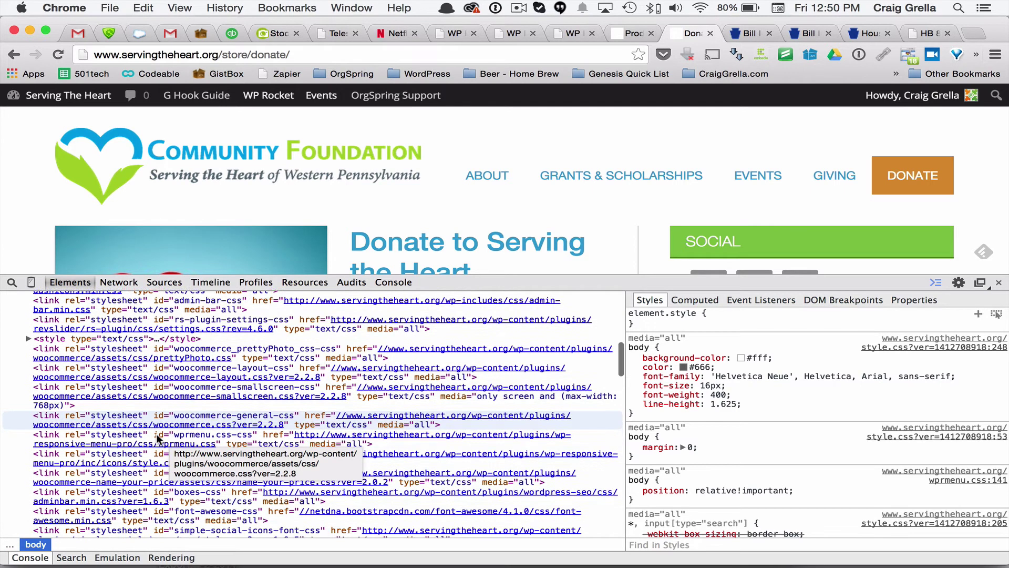
scroll(158, 438, "down", 4)
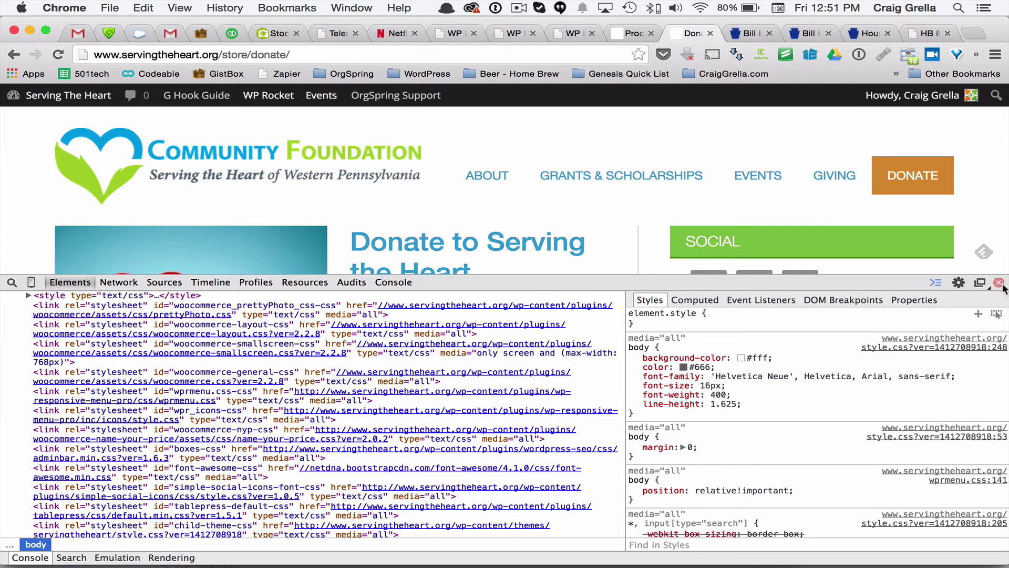
scroll(573, 189, "down", 5)
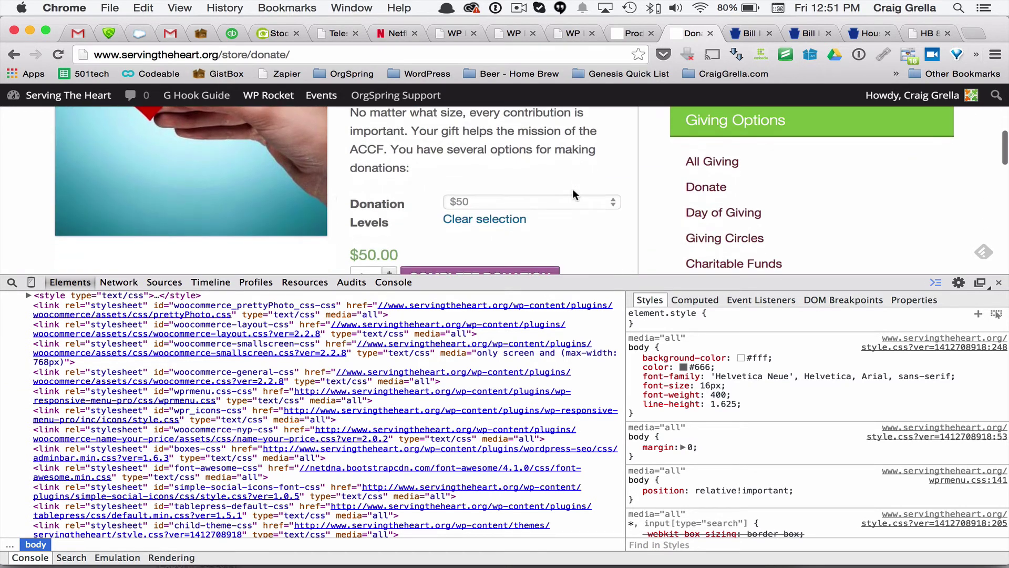
- Set Donation Levels to Other, select the Donation Amount value, then go to WP Rocket settings
left_click(572, 202)
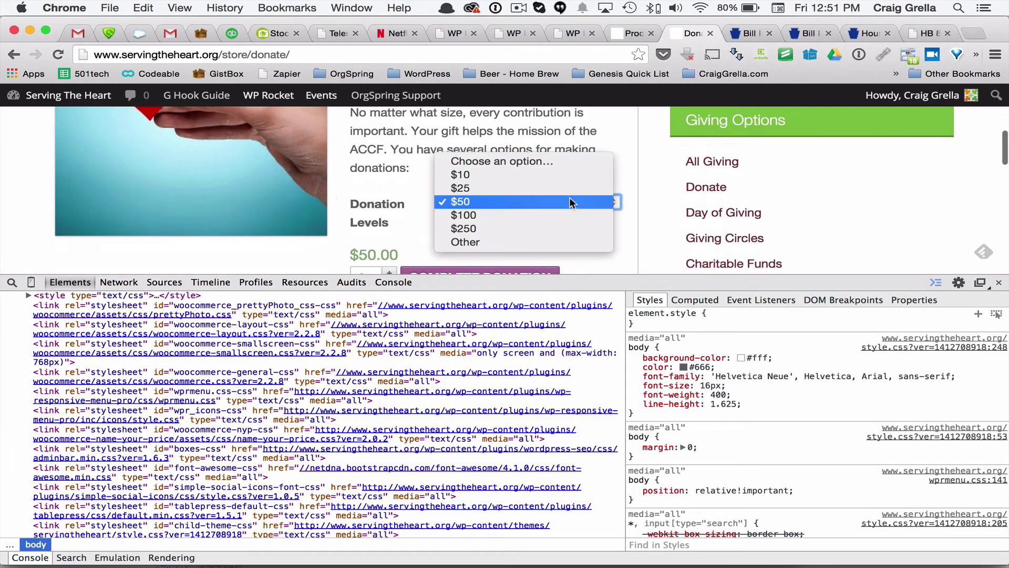
left_click(510, 241)
scroll(507, 243, "down", 2)
double_click(491, 209)
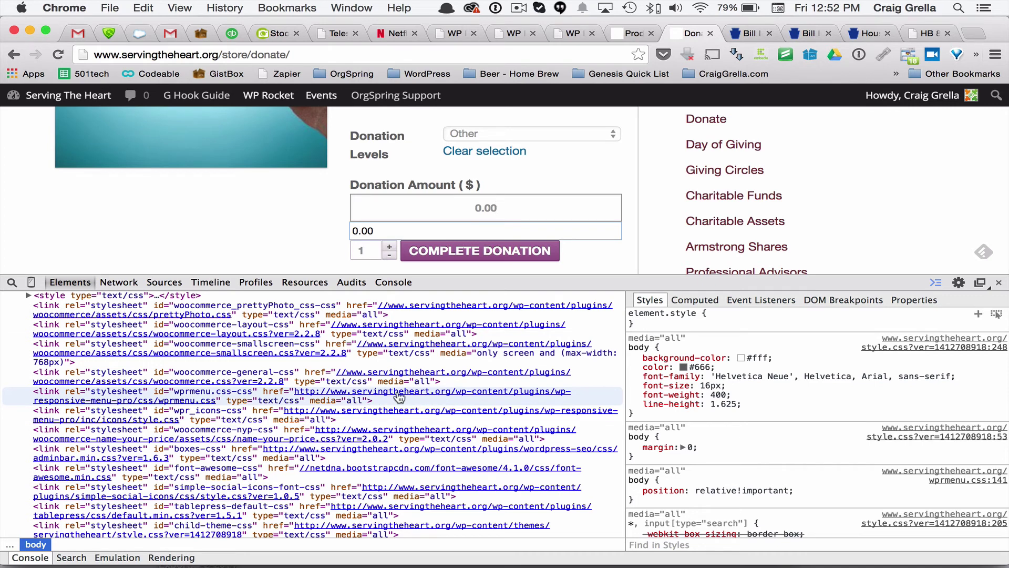
left_click(509, 33)
scroll(462, 218, "up", 15)
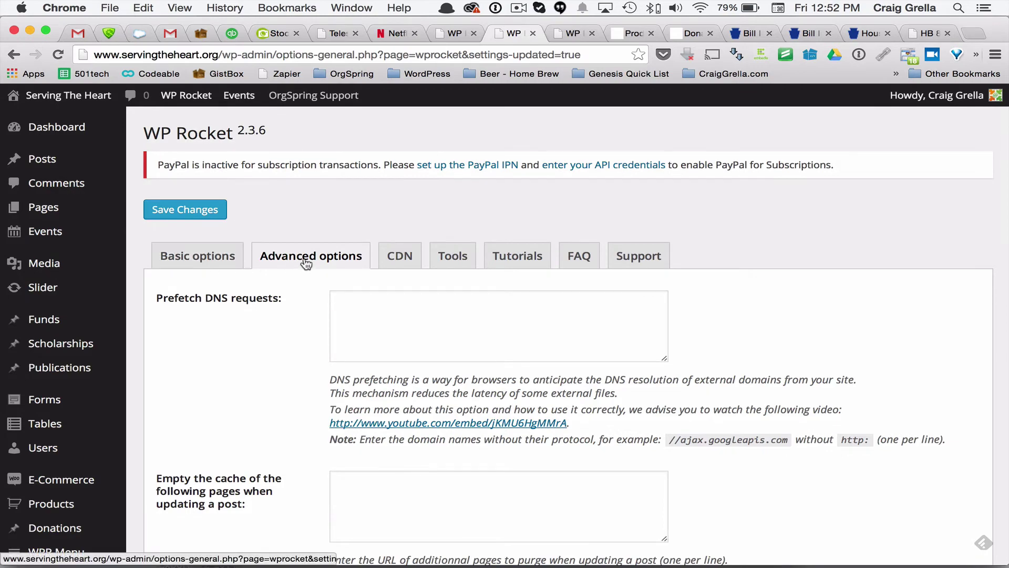
scroll(365, 338, "down", 10)
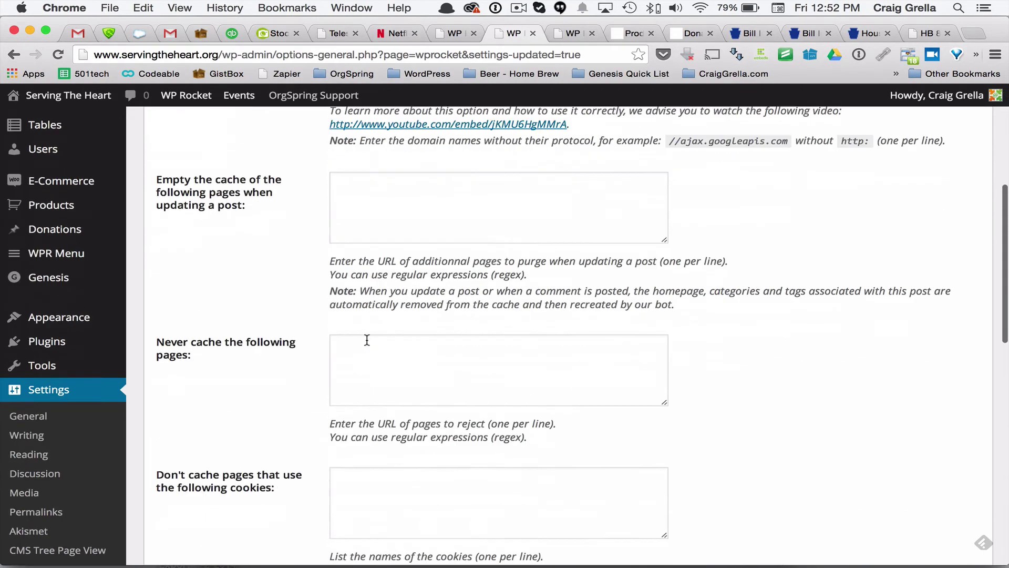
scroll(366, 339, "down", 3)
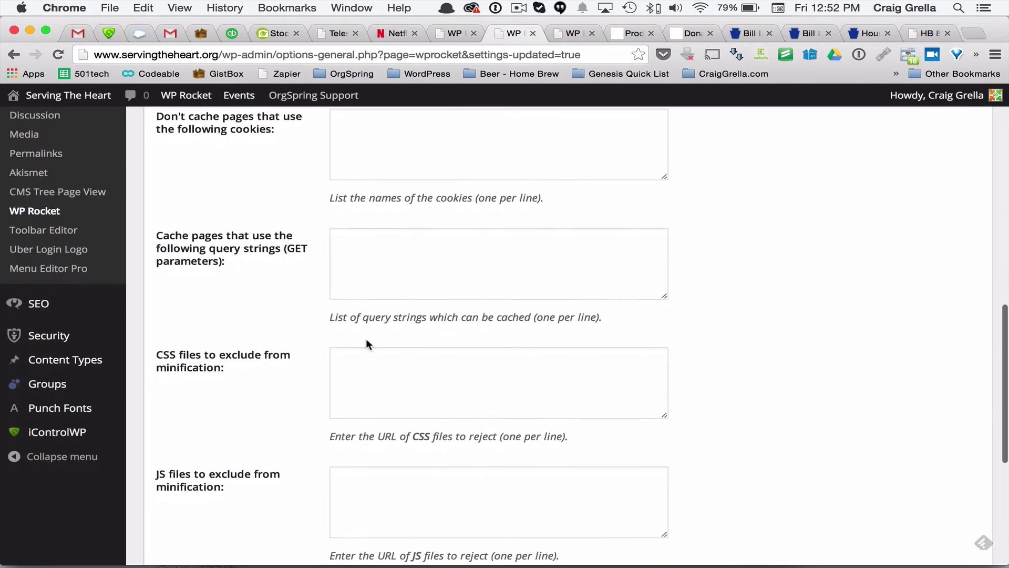
left_click_drag(155, 295, 351, 321)
left_click(236, 307)
left_click(351, 321)
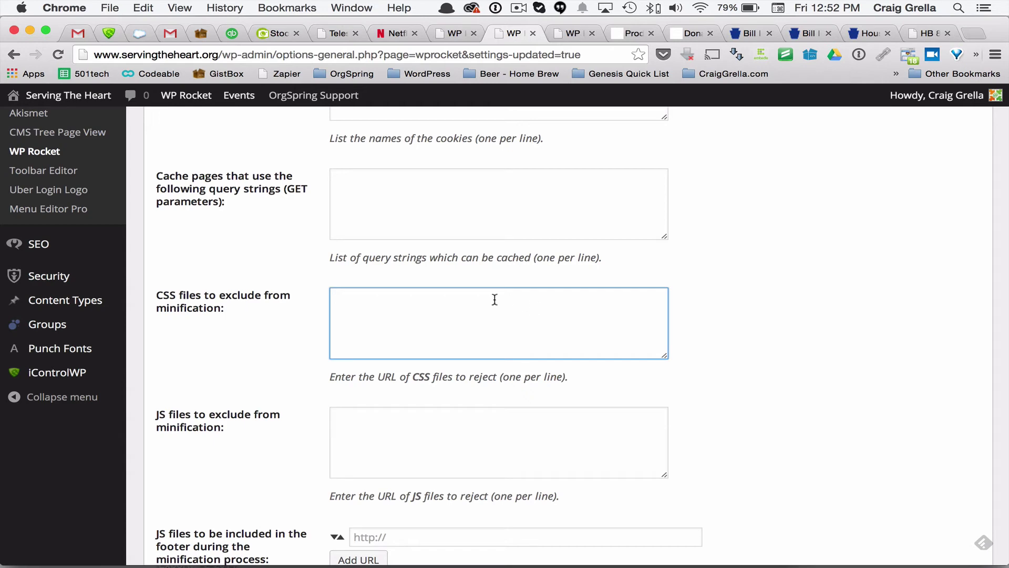
type("dfdffaf")
key("Return")
type("asdfafa")
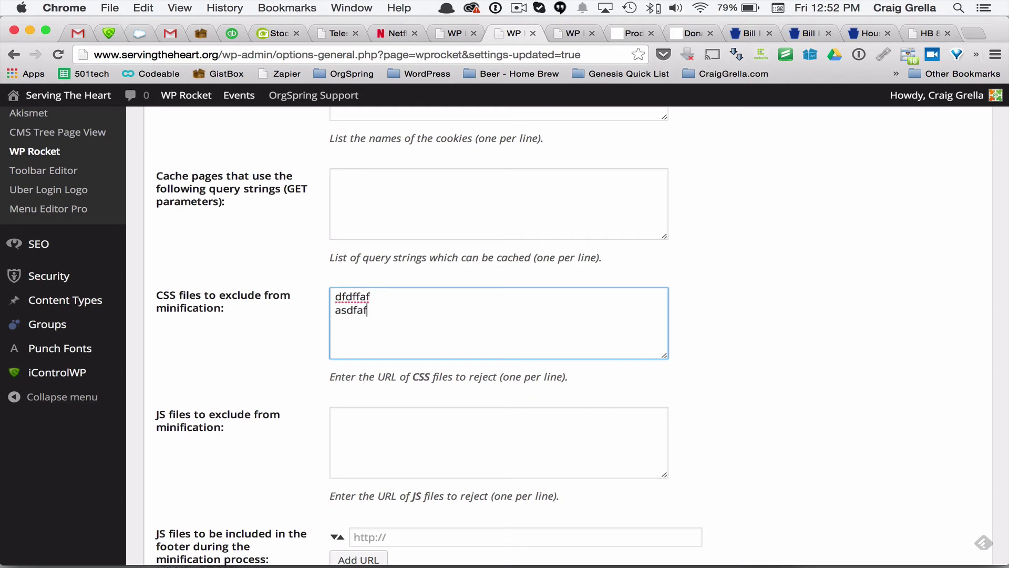
key("Return")
key("super+a")
key("BackSpace")
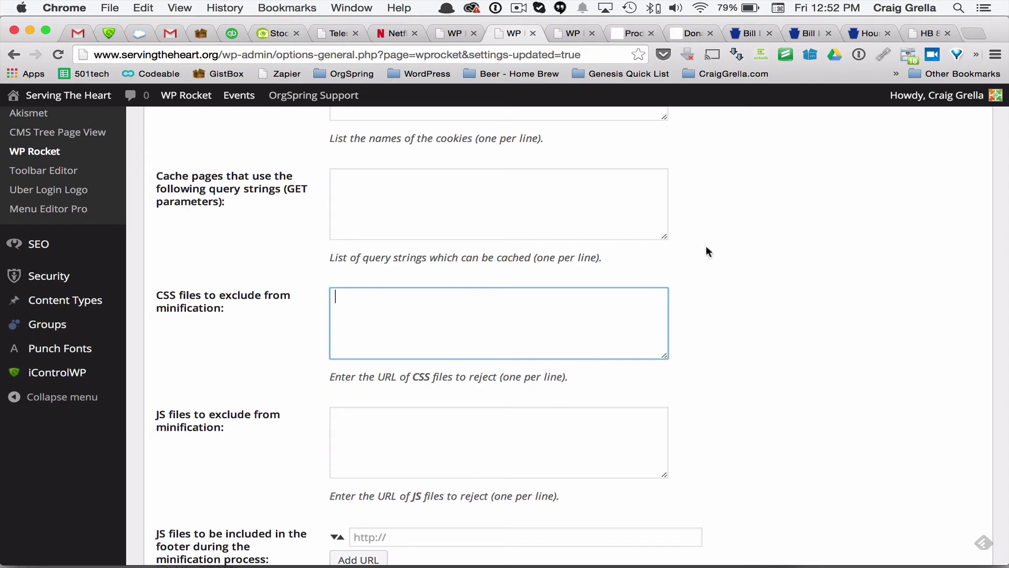
- On the filled settings page, enlarge the CSS exclusion field so every stylesheet path shows
left_click(574, 34)
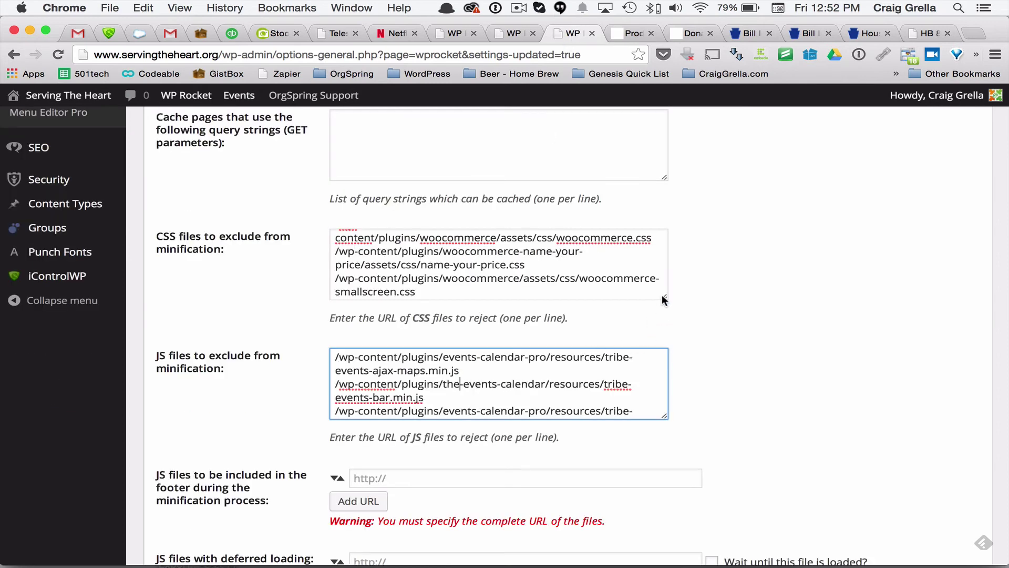
left_click_drag(662, 297, 806, 478)
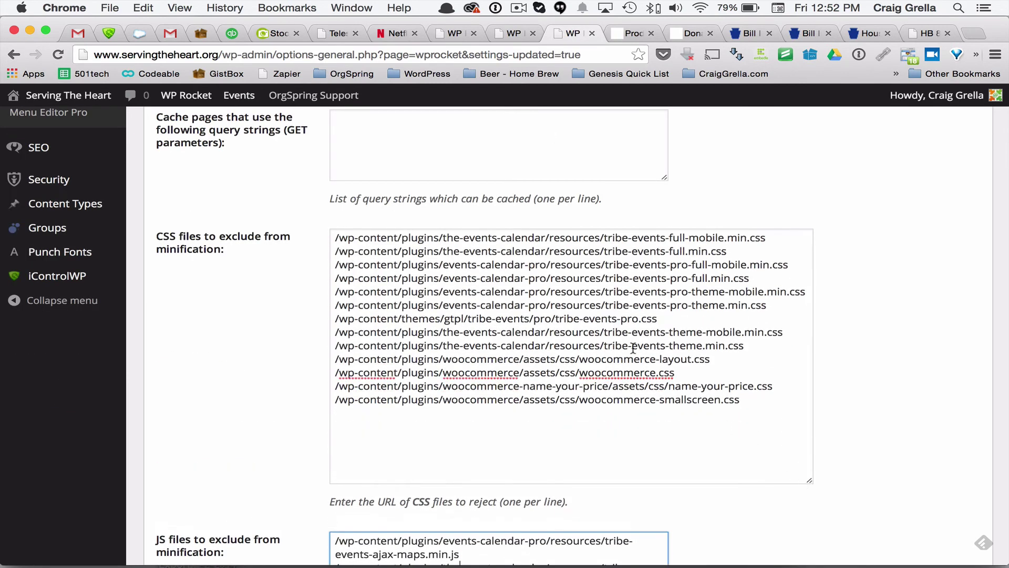
left_click(765, 404)
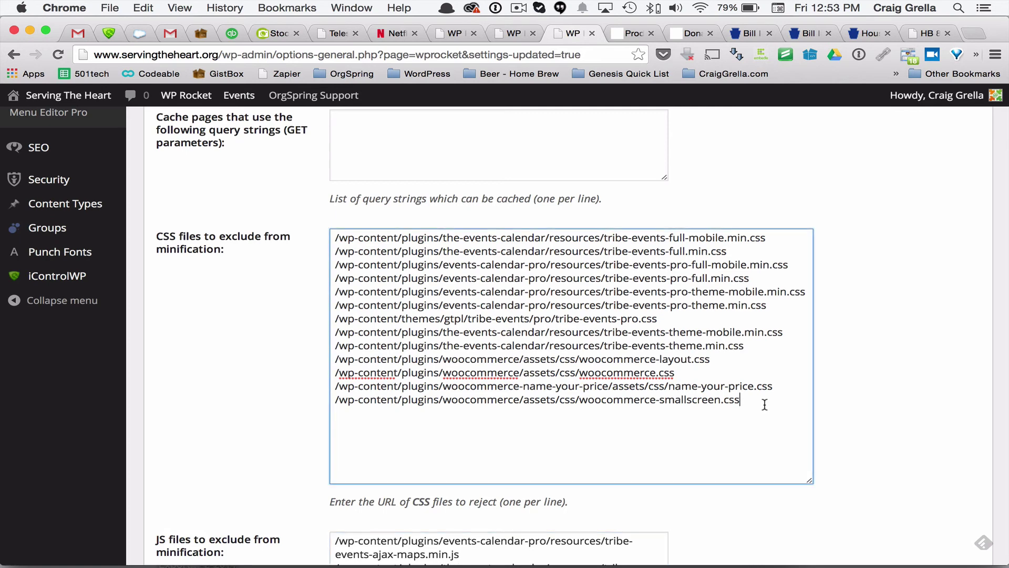
left_click_drag(765, 404, 295, 372)
- Insert blank lines above woocommerce-layout.css to set off the four WooCommerce and Name Your Price entries
left_click(336, 358)
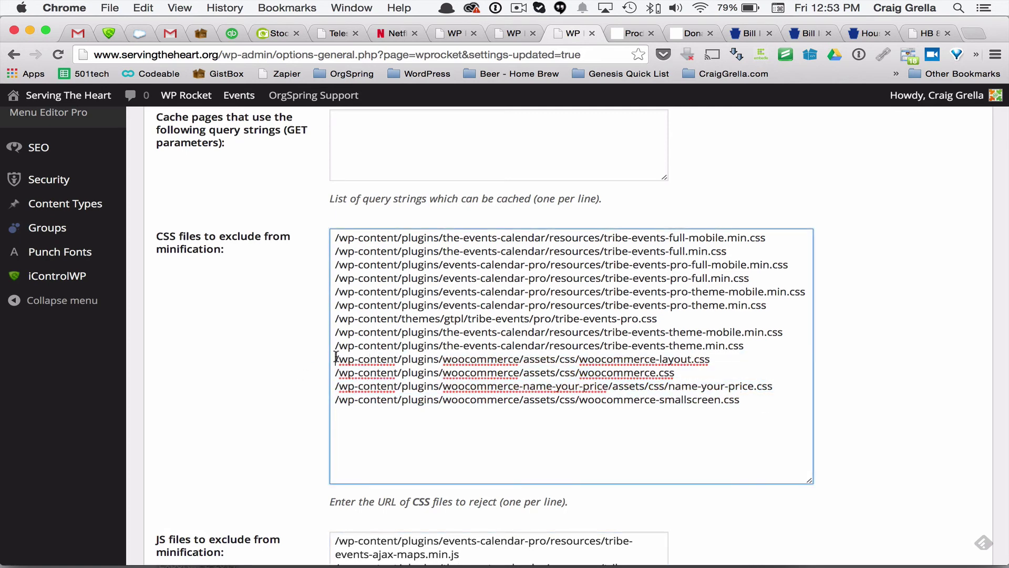
key("Return")
key("Return")
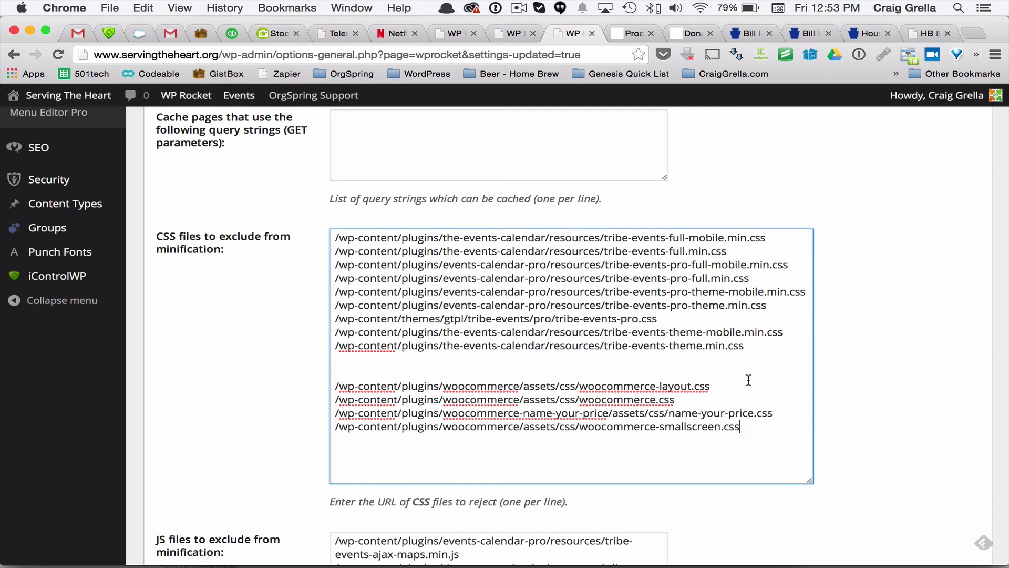
left_click_drag(755, 434, 208, 366)
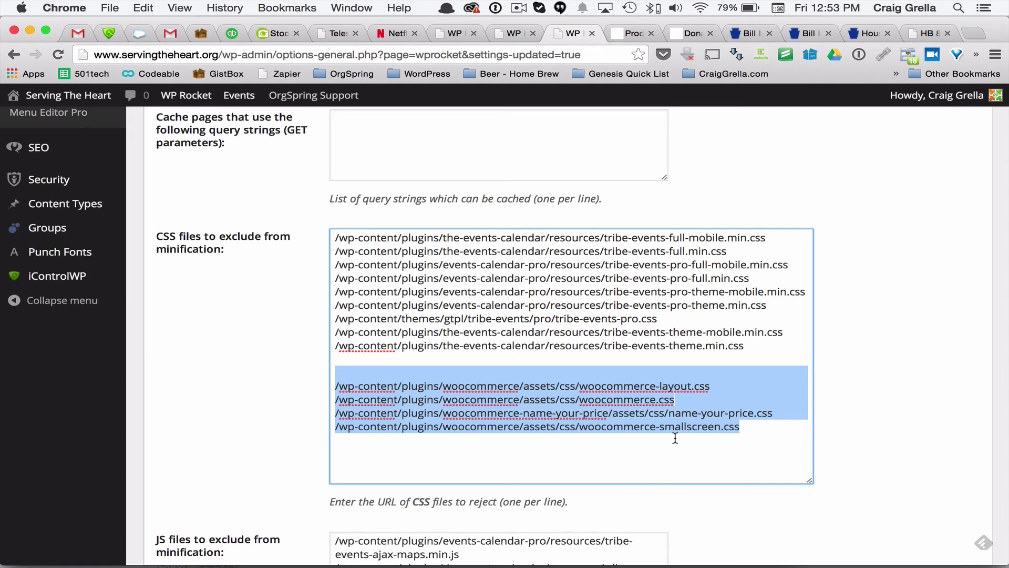
left_click(618, 384)
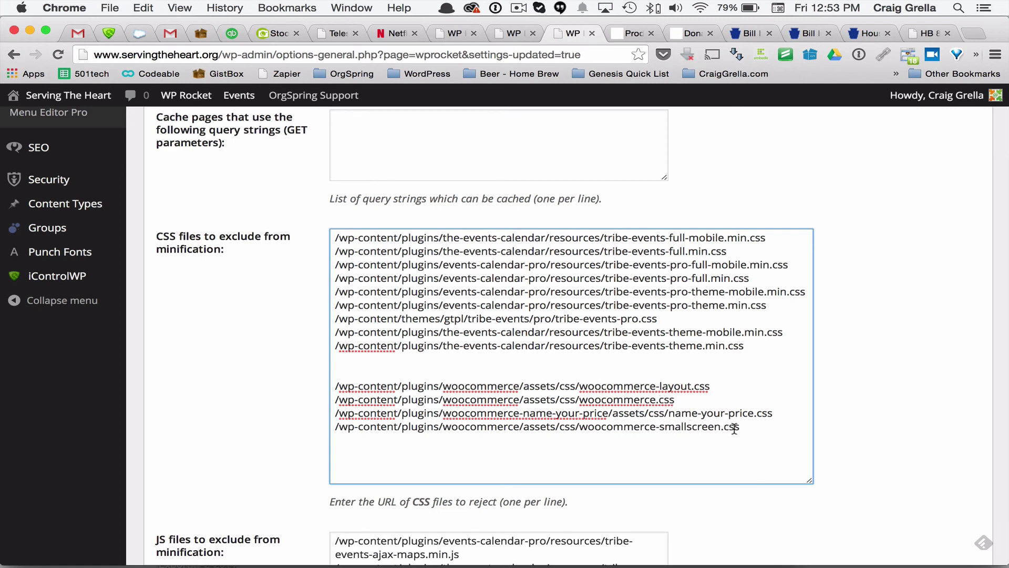
left_click_drag(753, 413, 669, 414)
left_click(712, 450)
- Enlarge the JS exclusion field to reveal all nine Events Calendar script paths
scroll(471, 426, "down", 5)
scroll(471, 427, "down", 6)
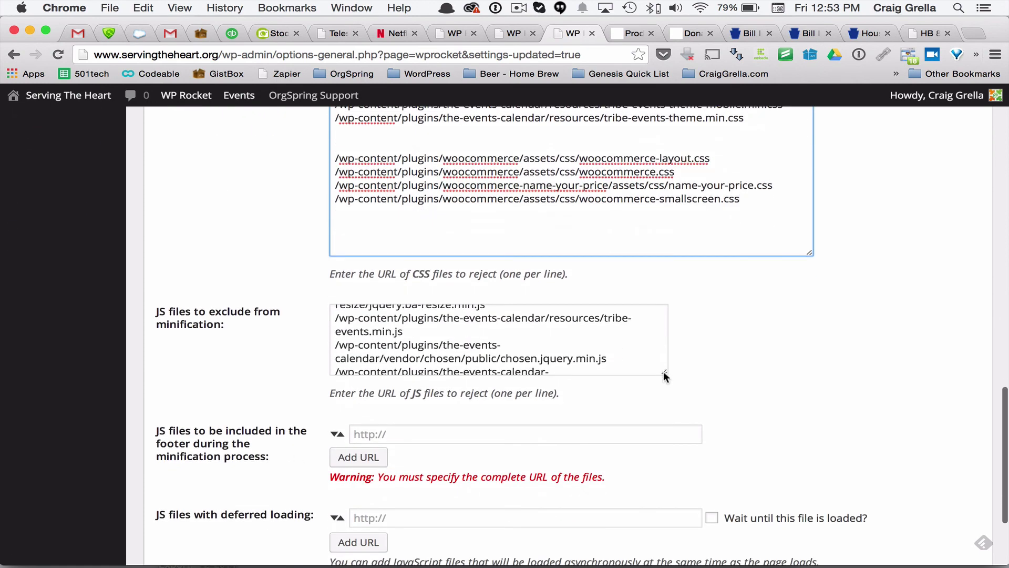
left_click_drag(663, 372, 783, 475)
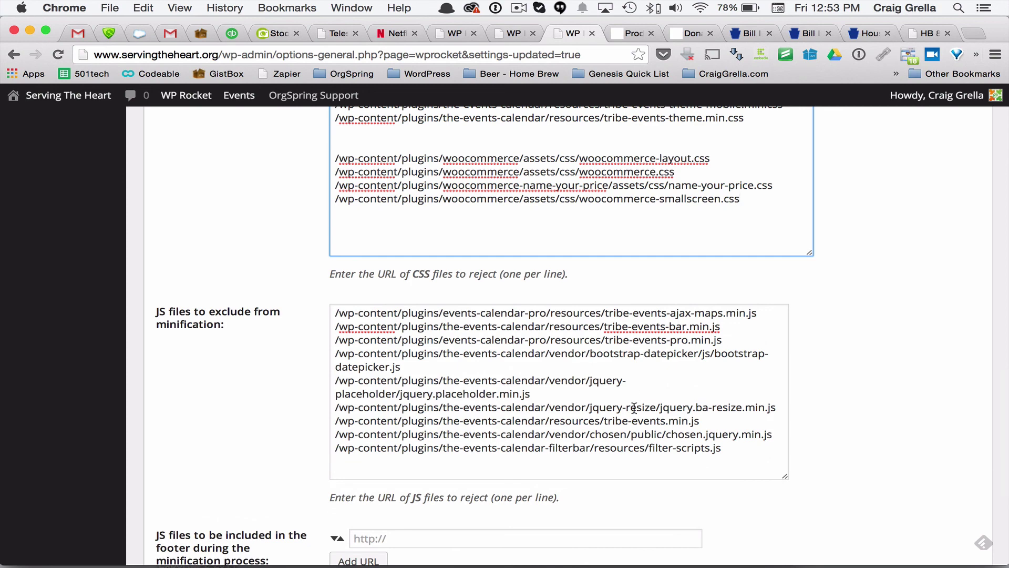
scroll(637, 434, "down", 2)
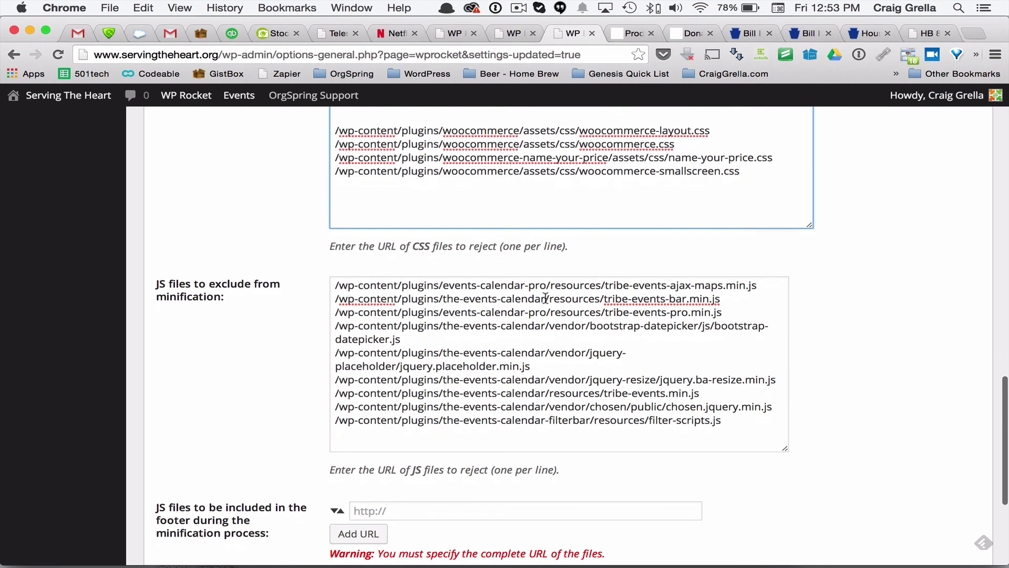
scroll(237, 431, "down", 10)
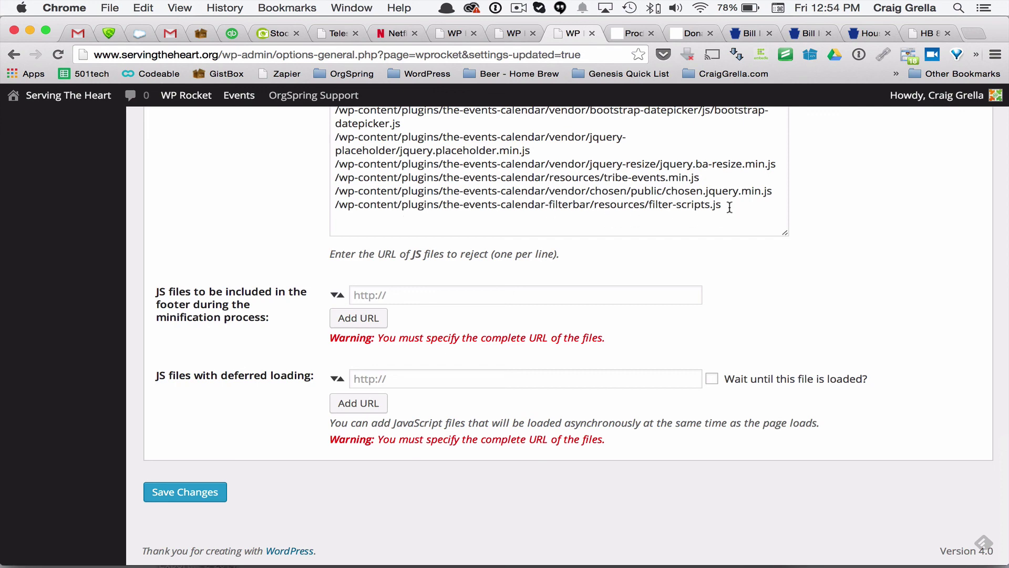
scroll(729, 205, "up", 3)
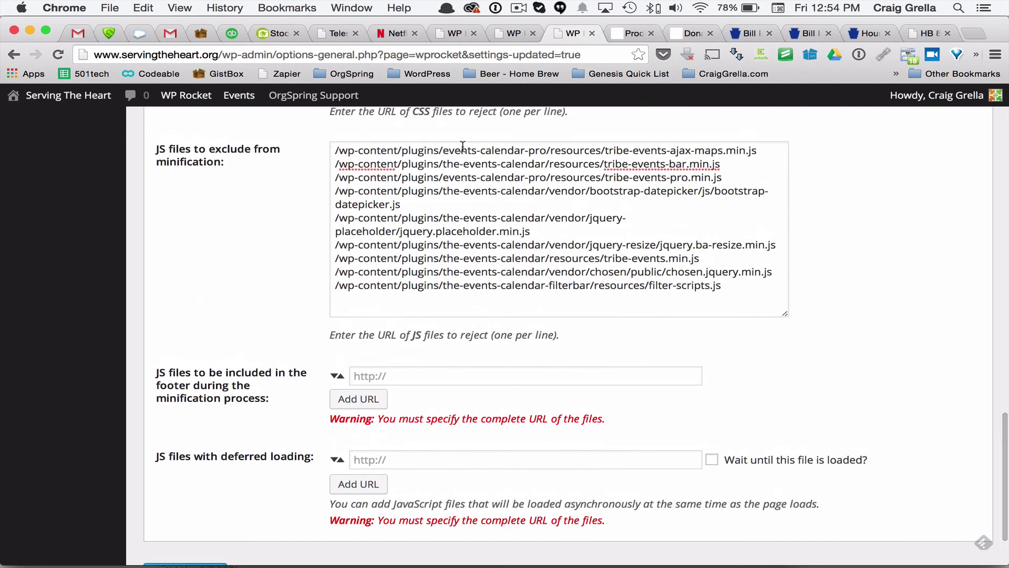
- Show the Donate to Serving the Heart tab with DevTools closed, scrolled to the top
left_click(629, 34)
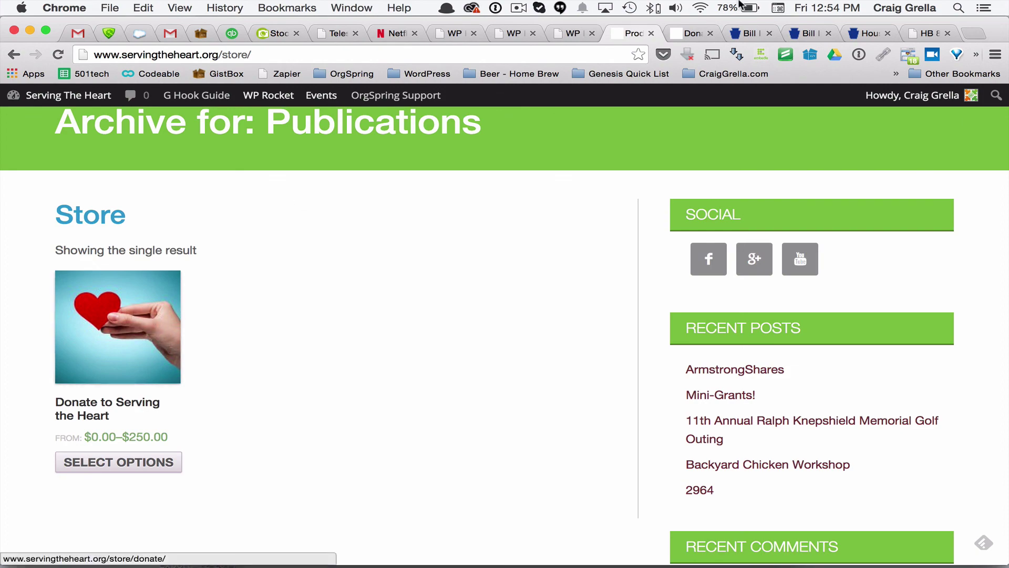
left_click(682, 33)
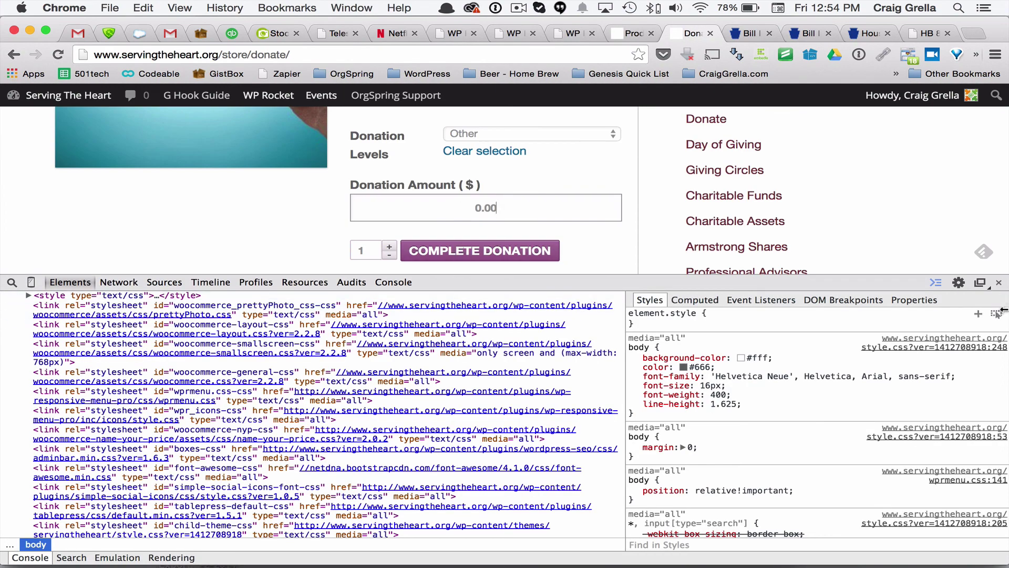
left_click(998, 282)
scroll(542, 311, "up", 6)
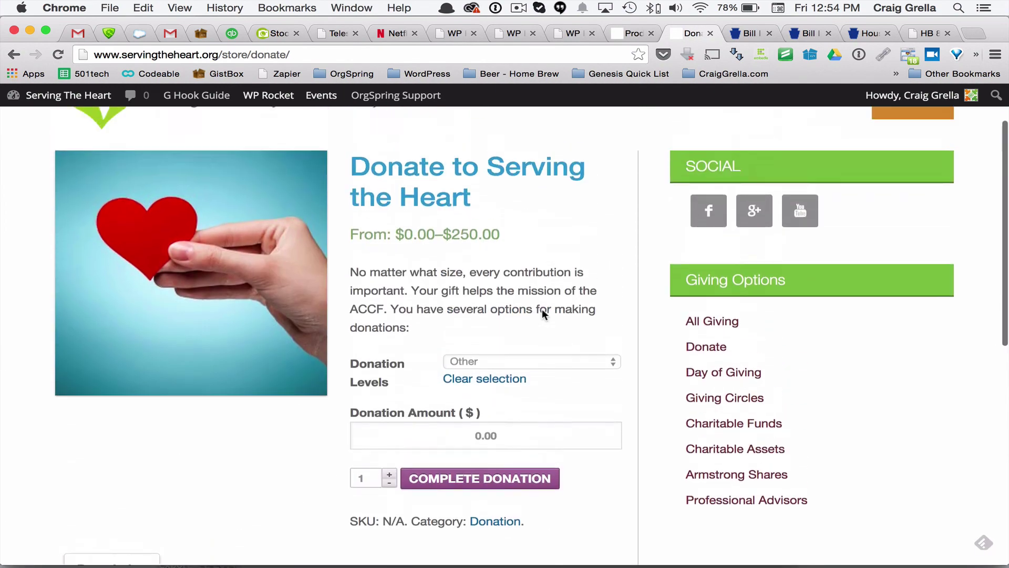